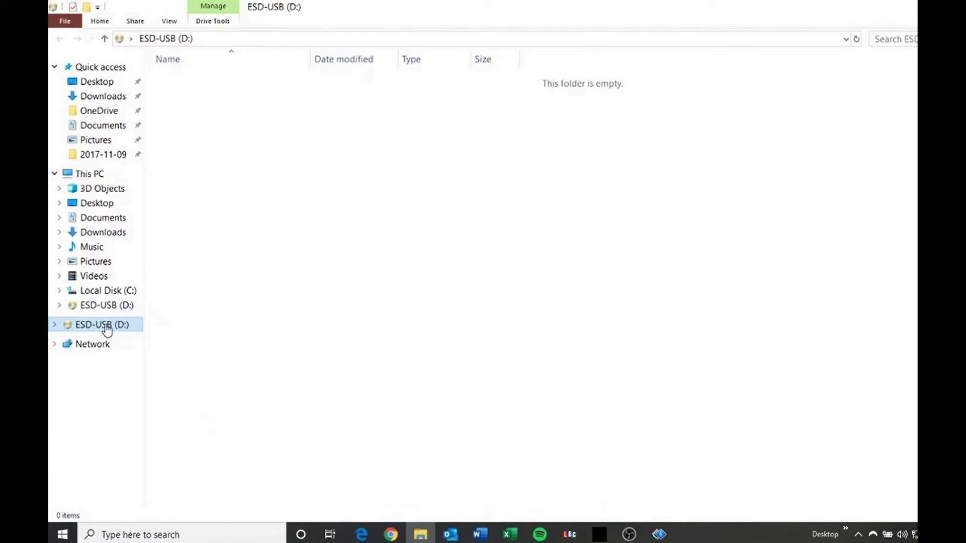
# Step: Quick-format the ESD-USB (D:) stick as FAT32, accepting the data-erase warning
pyautogui.rightClick(106, 330)
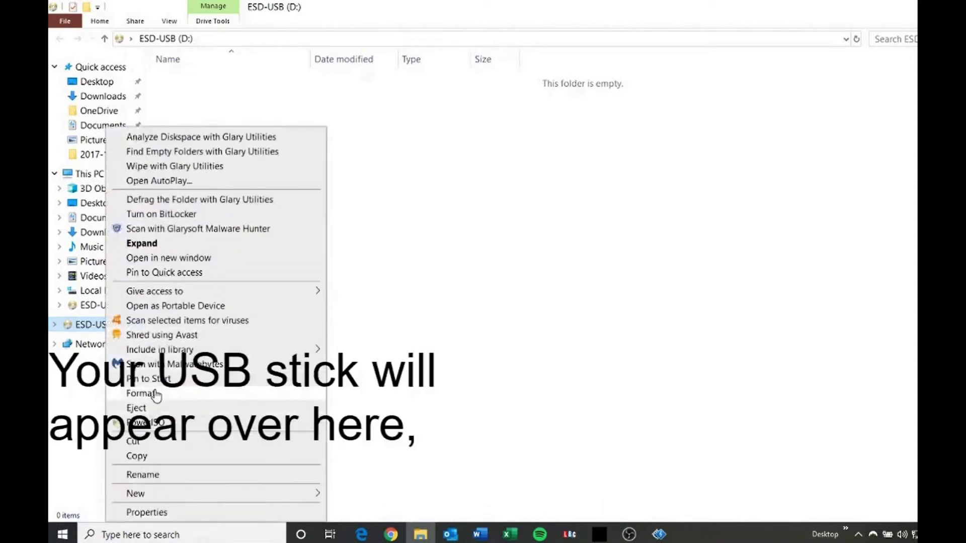
pyautogui.click(155, 393)
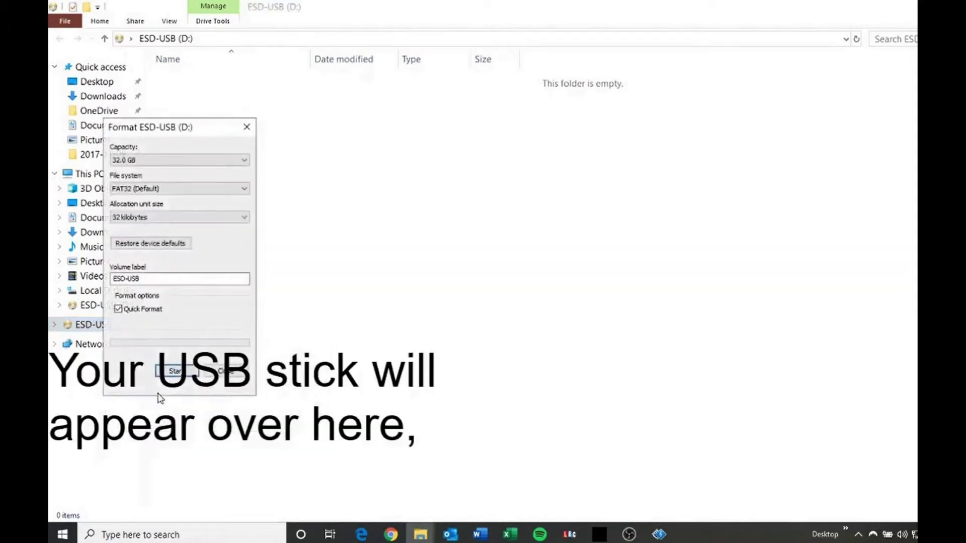
pyautogui.click(177, 373)
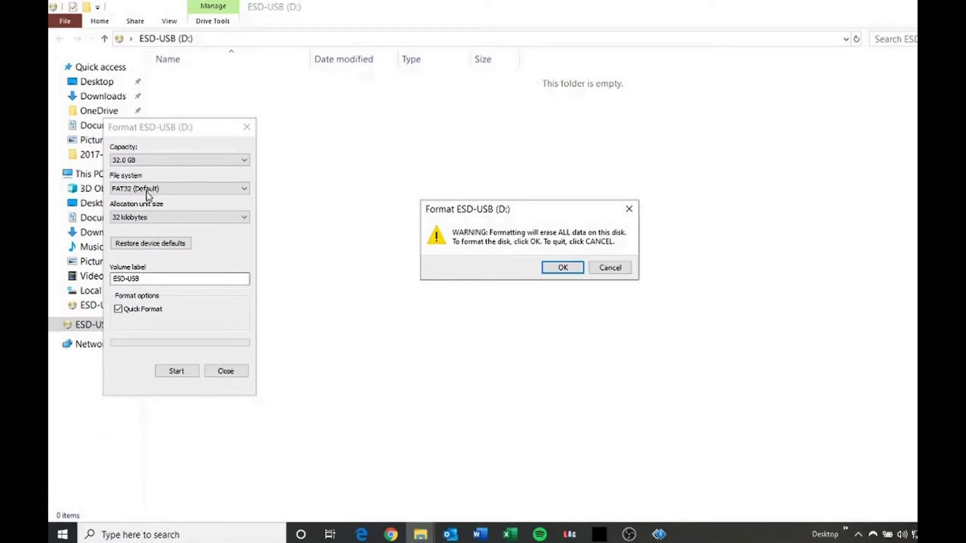
pyautogui.click(561, 268)
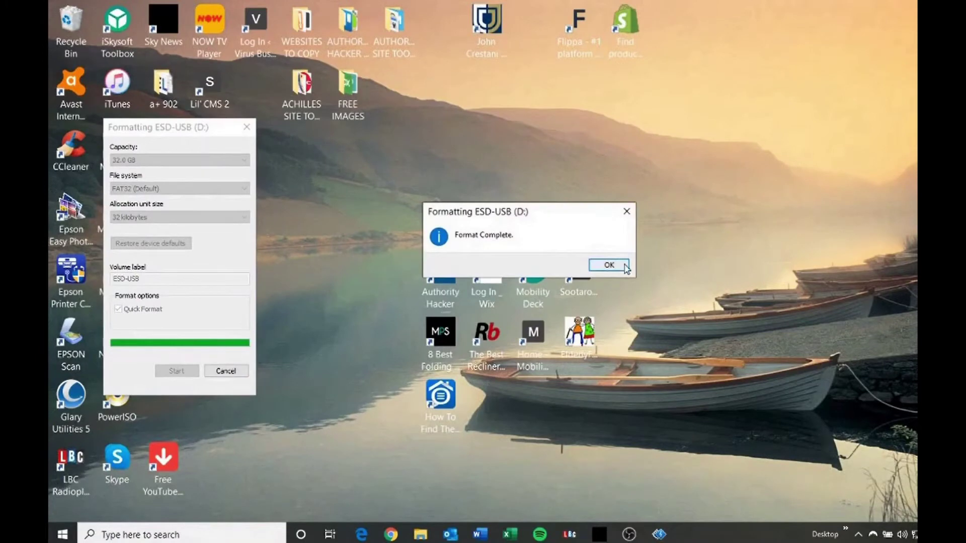
pyautogui.click(626, 269)
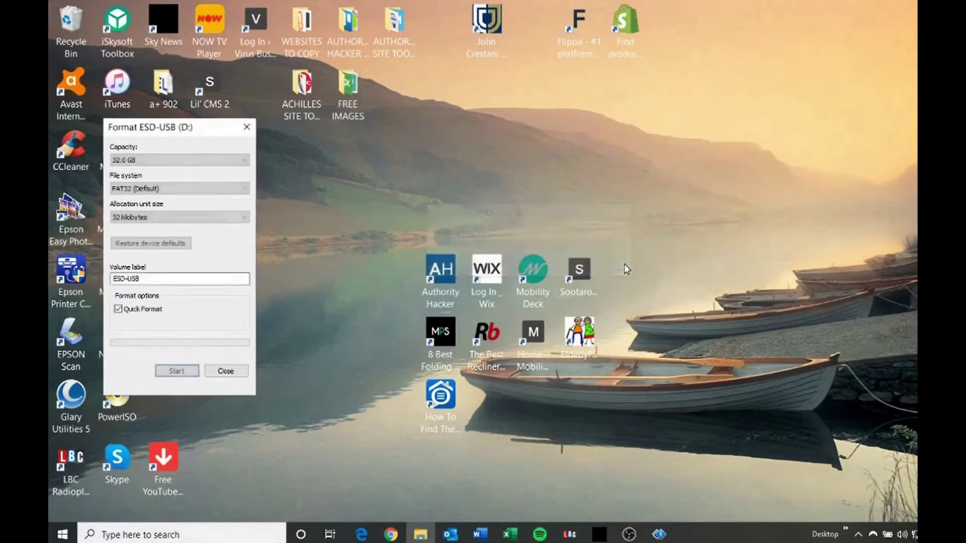
pyautogui.click(224, 371)
# Step: Search 'ps4 software update' and download PS4UPDATE.PUP from playstation.com's System Software page
pyautogui.click(391, 535)
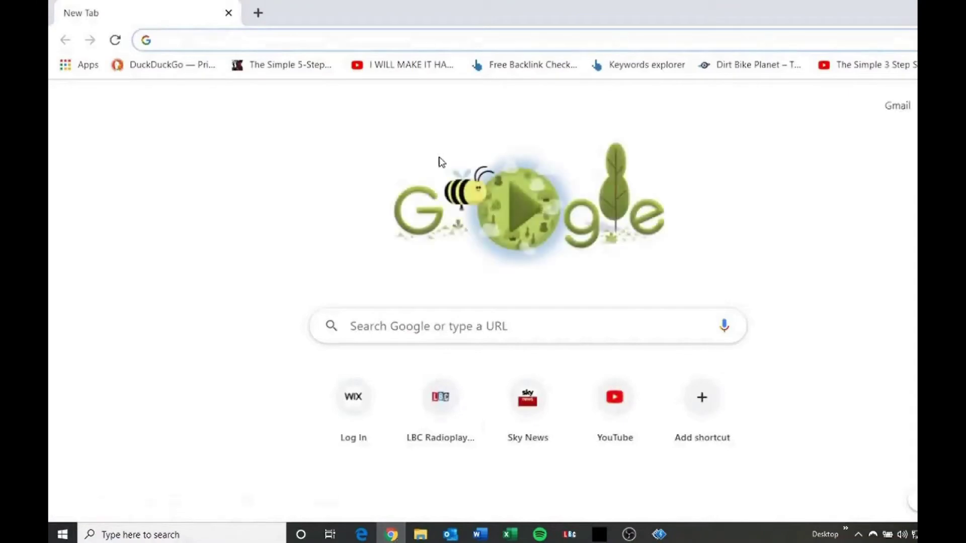
pyautogui.write('p')
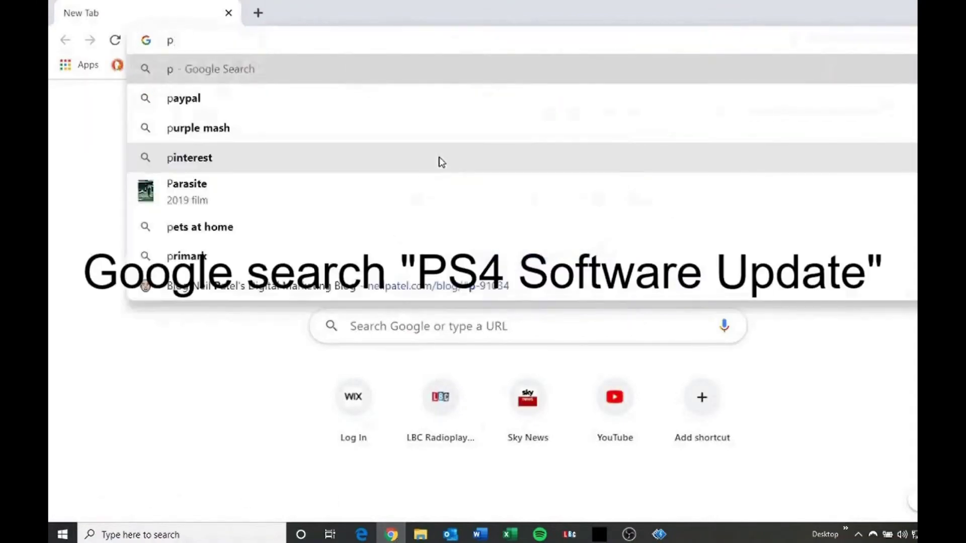
pyautogui.write('s4 s')
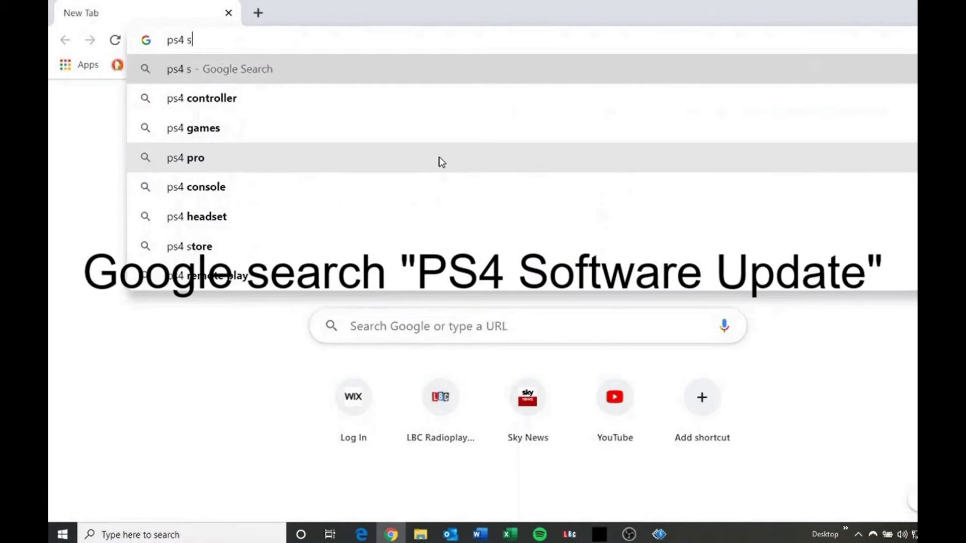
pyautogui.write('oftare update')
pyautogui.press('Return')
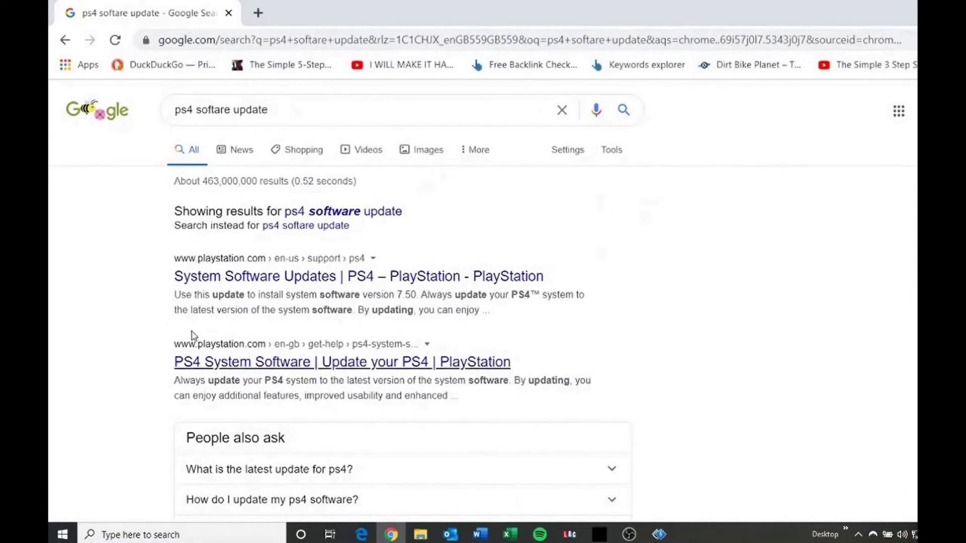
pyautogui.click(272, 363)
pyautogui.scroll(-3, 871, 307)
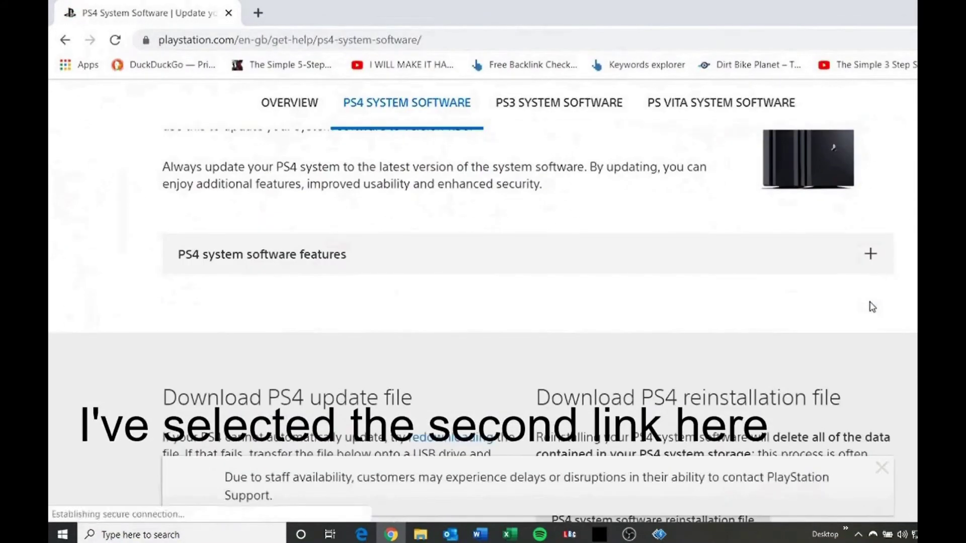
pyautogui.scroll(-2, 480, 328)
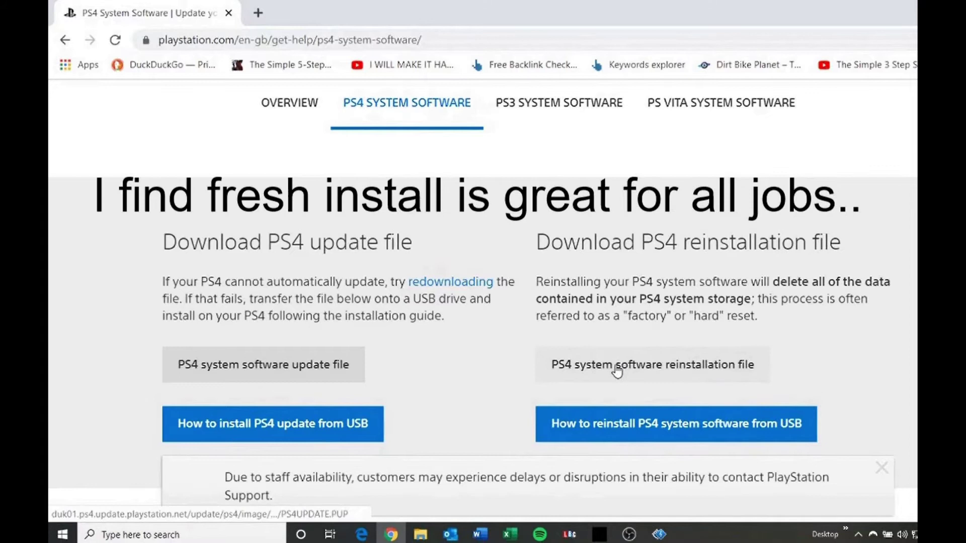
pyautogui.scroll(-1, 616, 371)
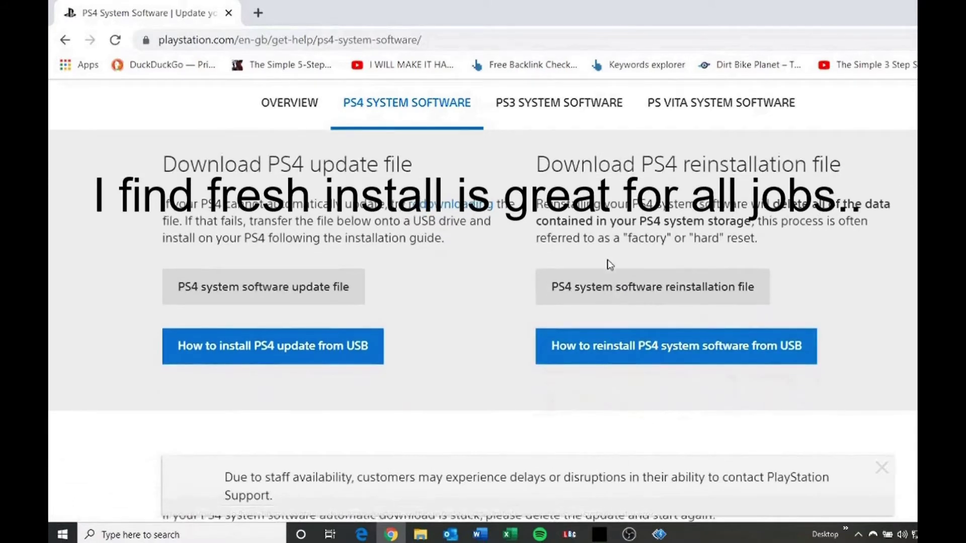
pyautogui.click(633, 297)
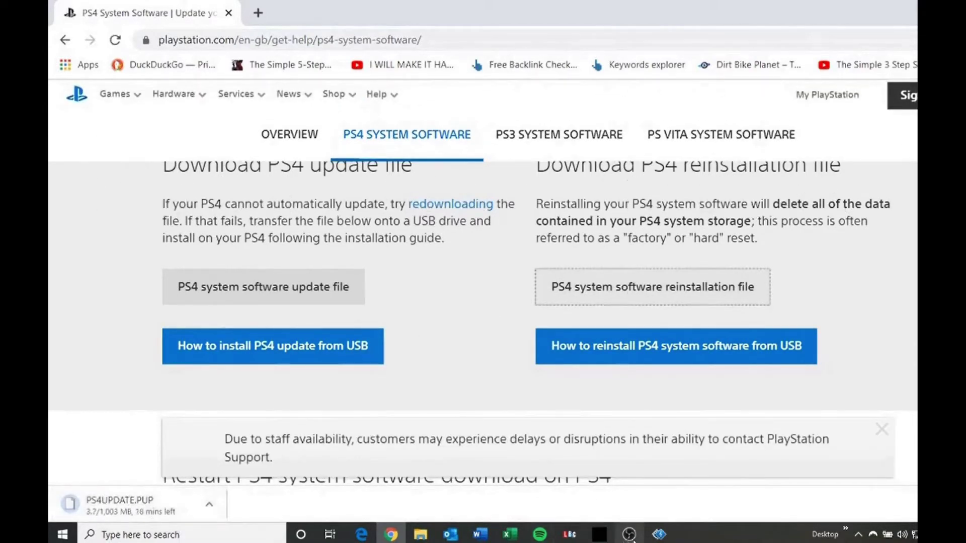
# Step: Open the empty ESD-USB (D:) drive in File Explorer and create a folder named PS4
pyautogui.press('super+d')
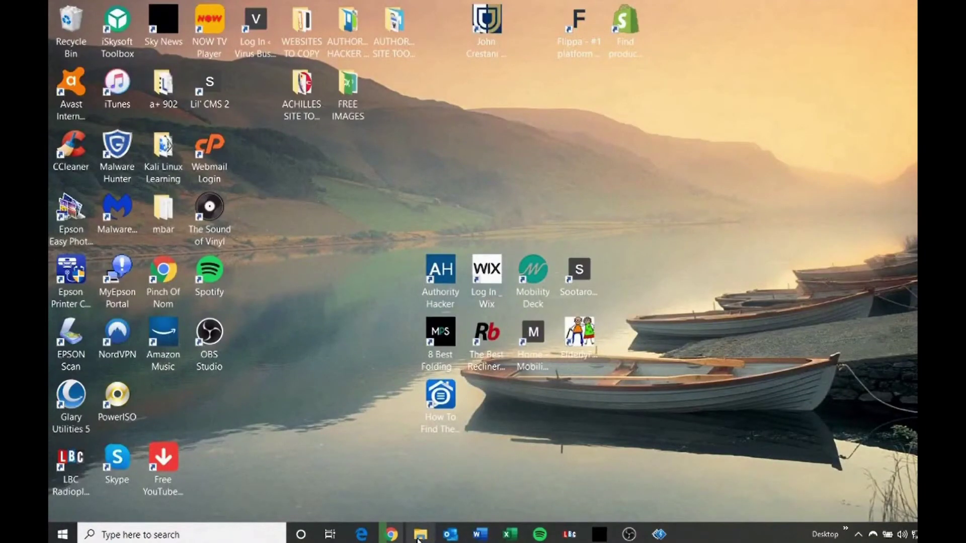
pyautogui.click(419, 537)
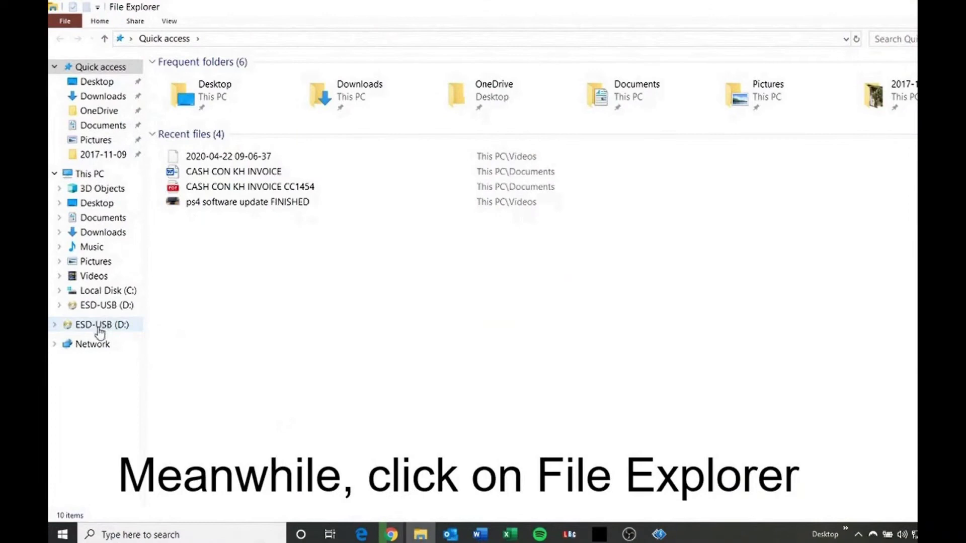
pyautogui.click(99, 326)
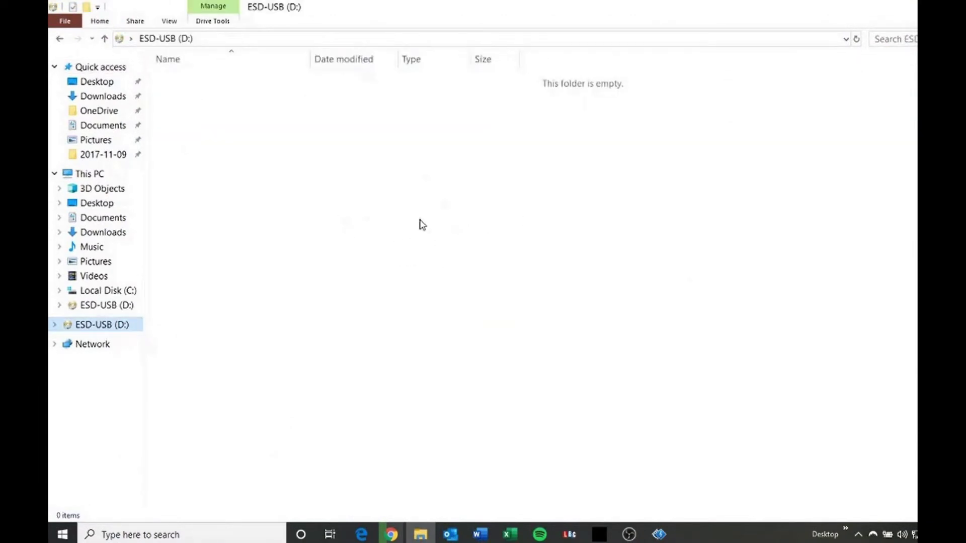
pyautogui.rightClick(368, 253)
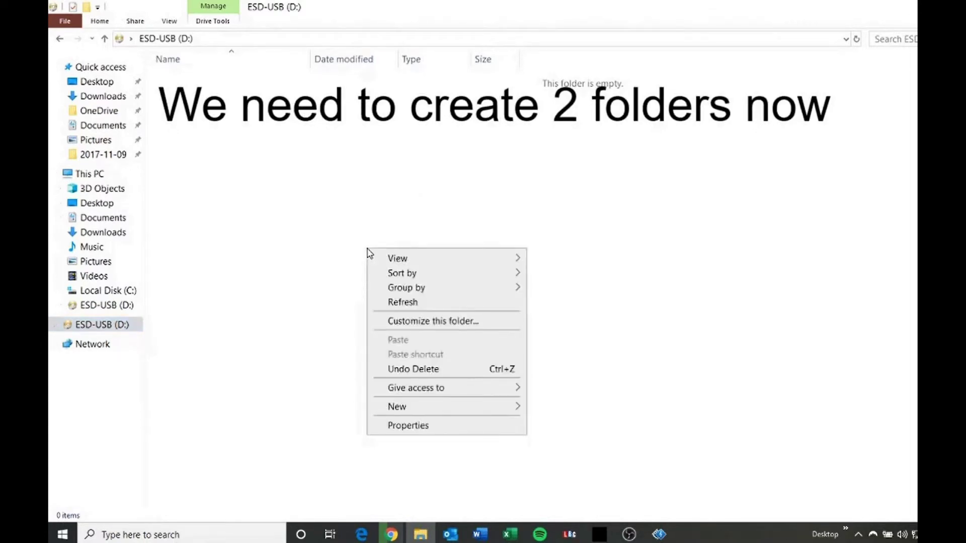
pyautogui.click(98, 23)
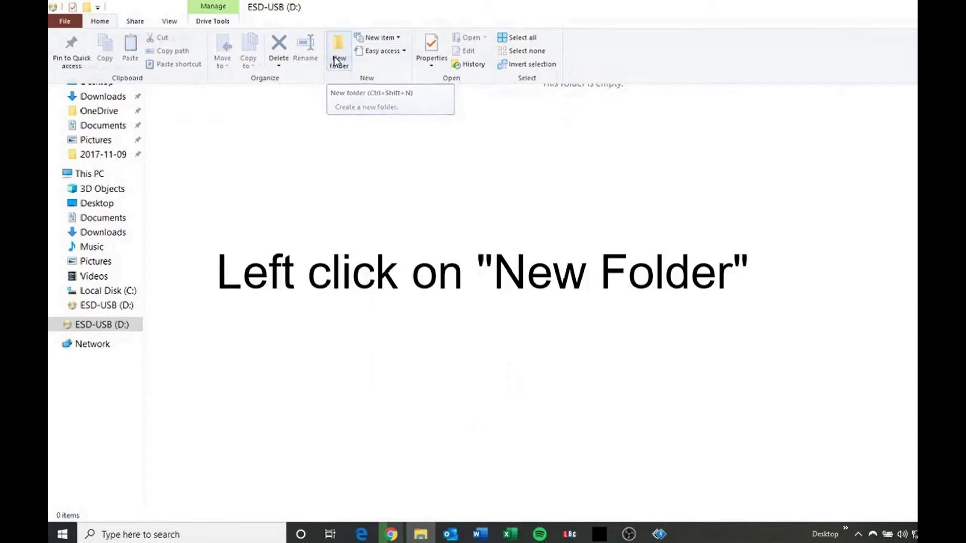
pyautogui.click(337, 60)
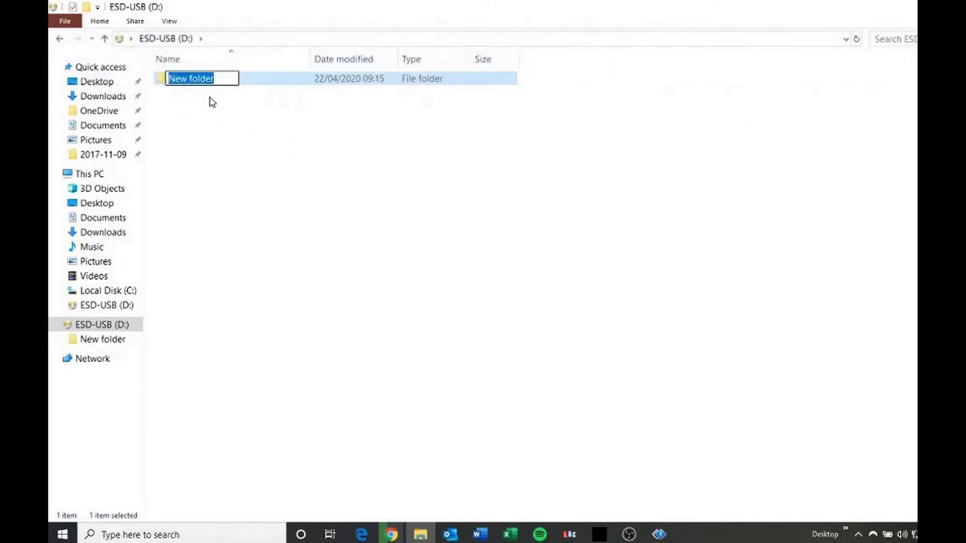
pyautogui.write('PS')
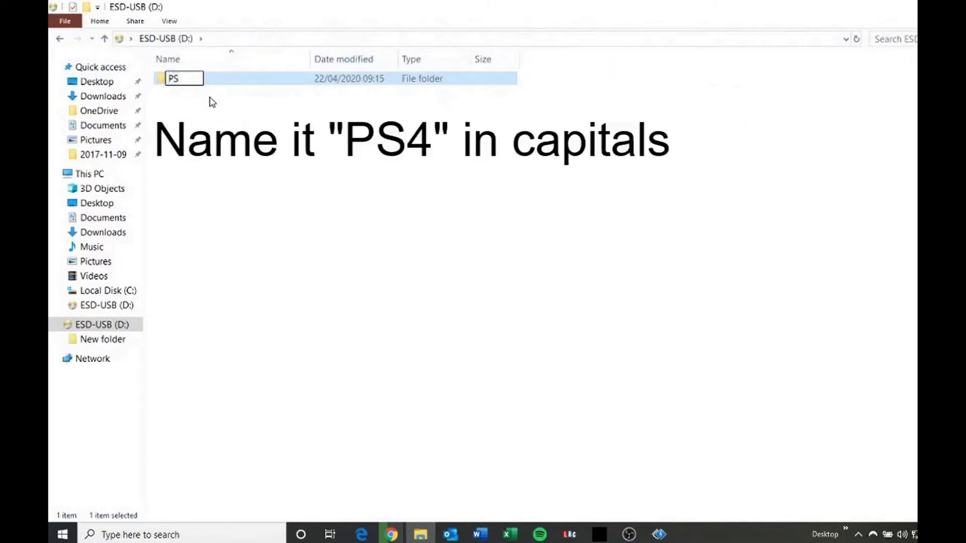
pyautogui.write('4')
pyautogui.press('Return')
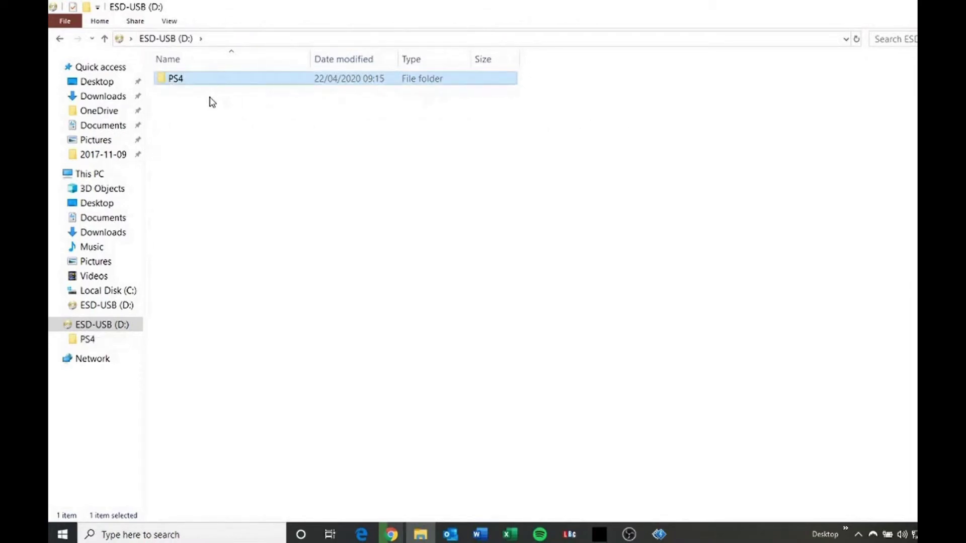
# Step: Create a second folder on the drive named UPDATE
pyautogui.click(96, 25)
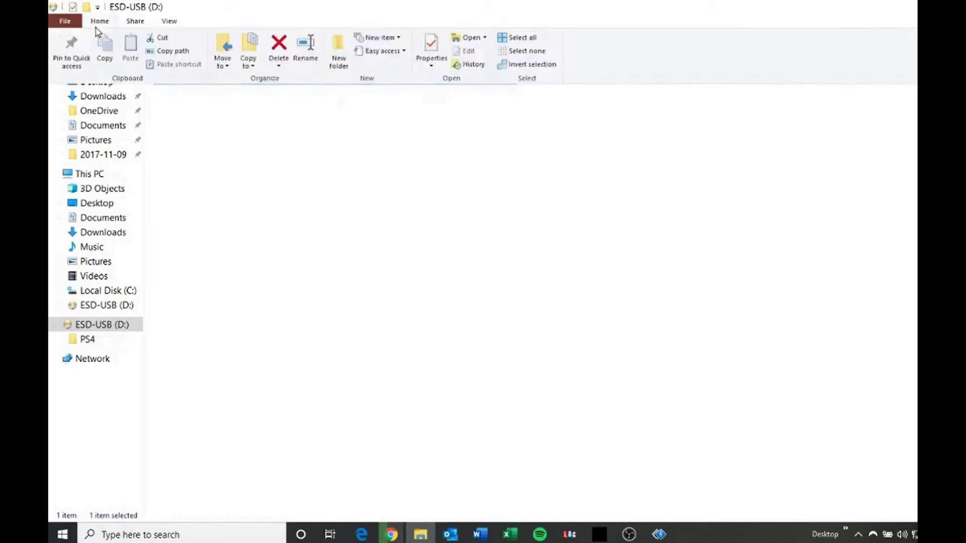
pyautogui.click(338, 55)
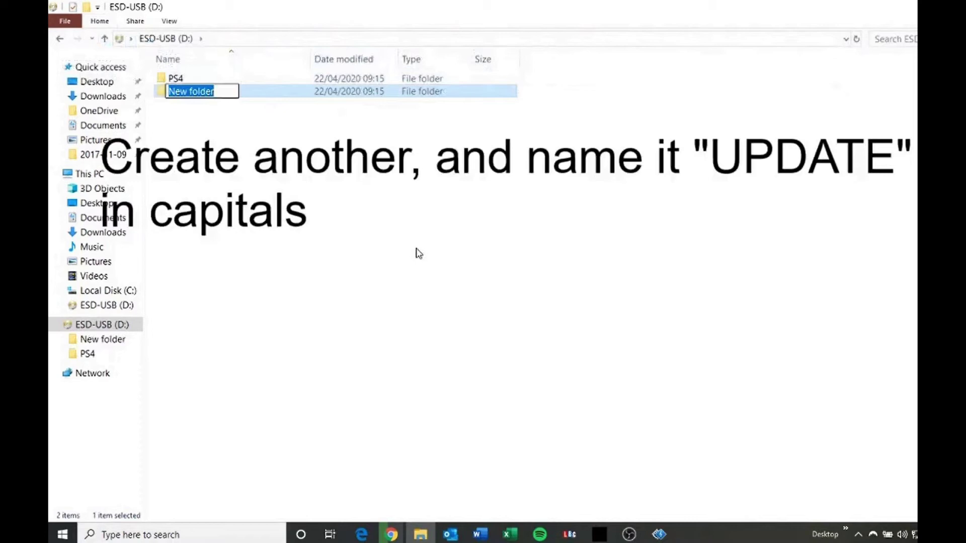
pyautogui.write('UPDA')
pyautogui.press('BackSpace')
pyautogui.press('BackSpace')
pyautogui.press('BackSpace')
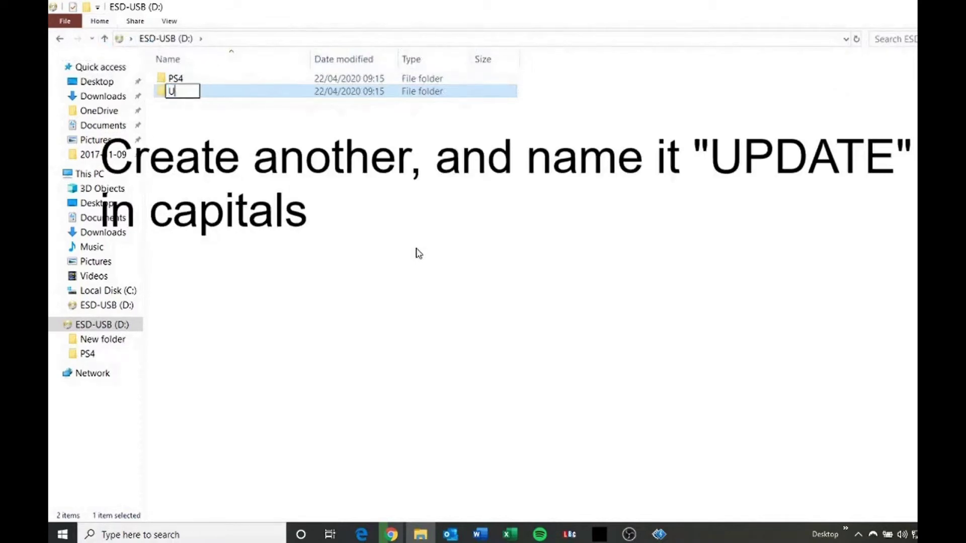
pyautogui.write('PDATE')
pyautogui.press('Return')
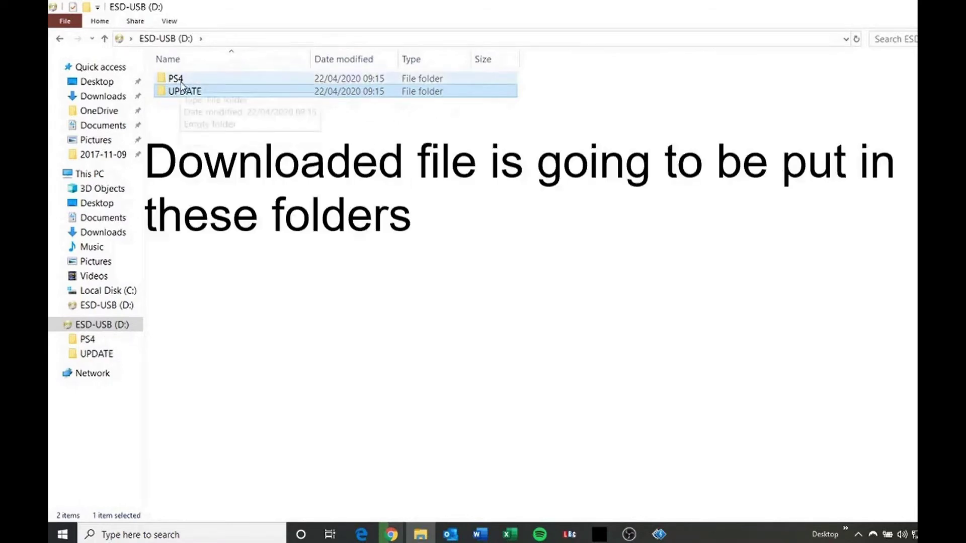
# Step: Copy PS4UPDATE.PUP from Downloads and paste it onto the ESD-USB (D:) root
pyautogui.click(360, 349)
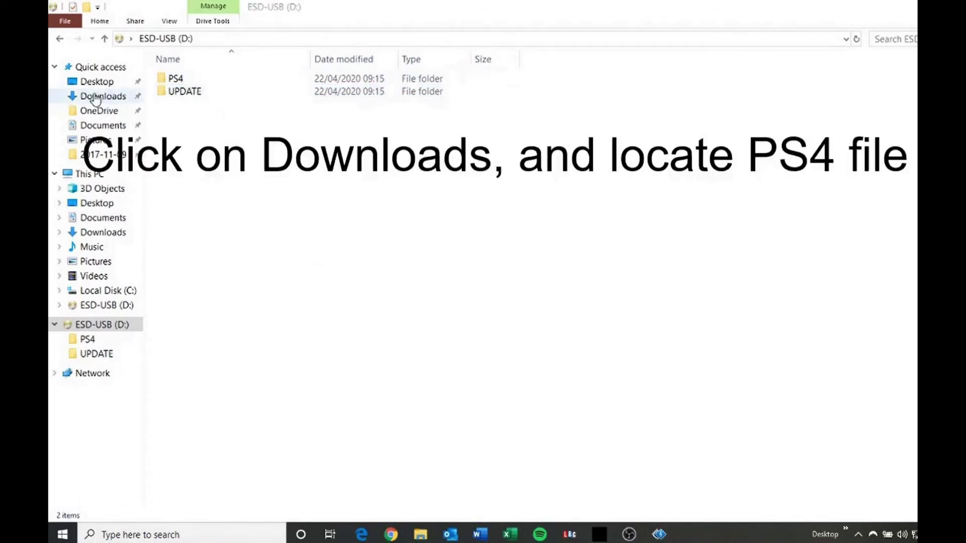
pyautogui.click(96, 98)
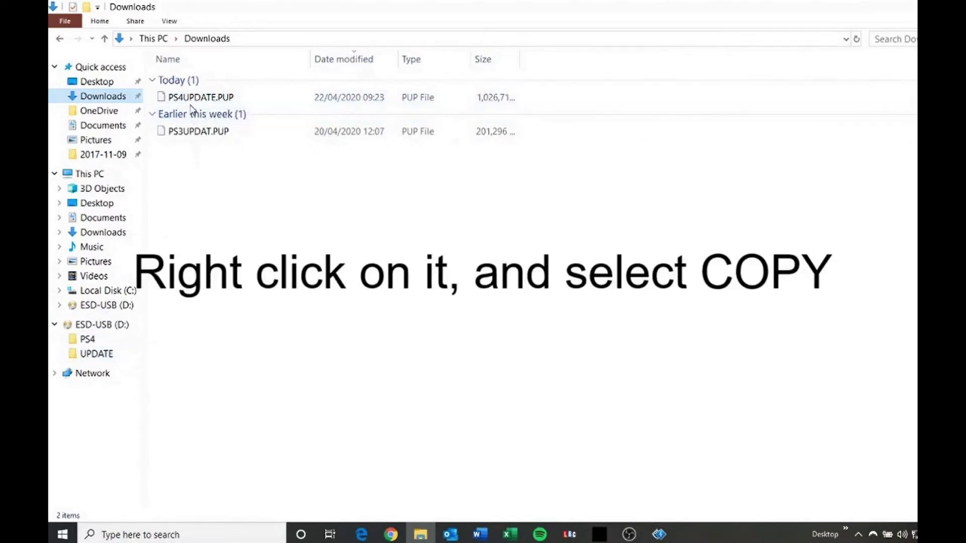
pyautogui.moveTo(194, 100)
pyautogui.mouseDown()
pyautogui.moveTo(91, 362)
pyautogui.moveTo(193, 105)
pyautogui.mouseUp()
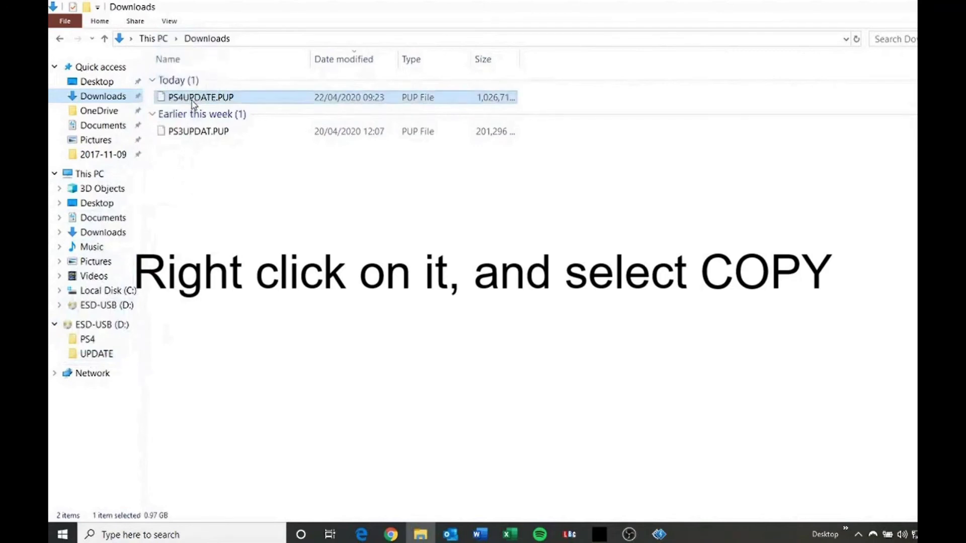
pyautogui.rightClick(194, 105)
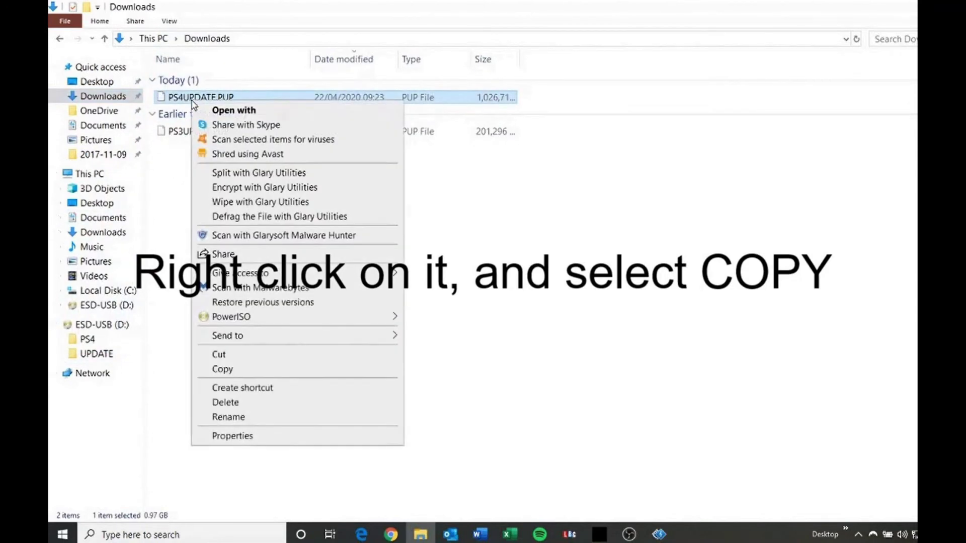
pyautogui.click(233, 370)
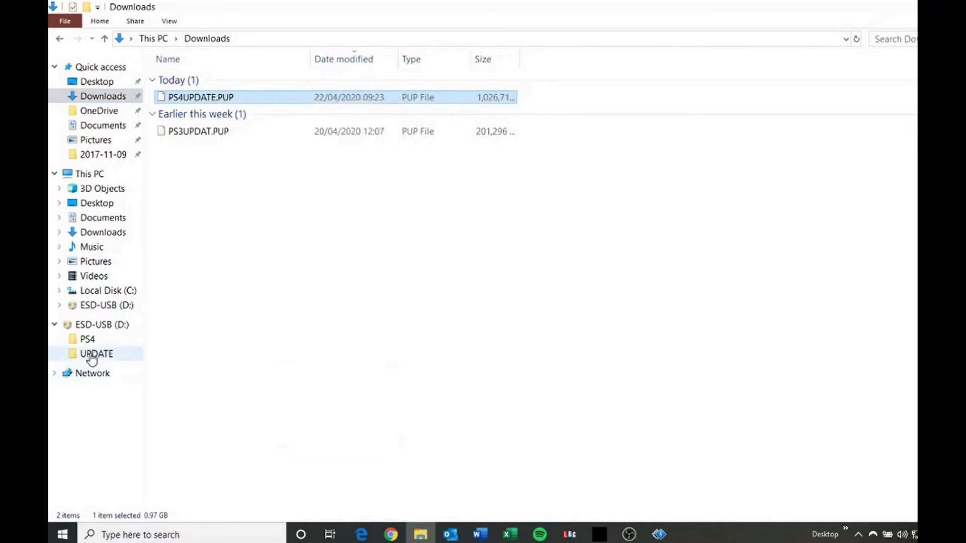
pyautogui.click(92, 326)
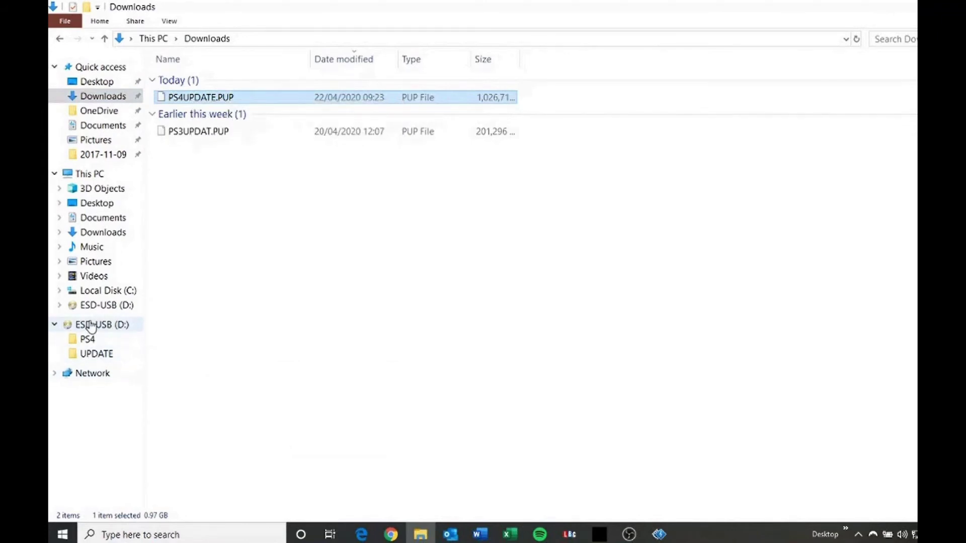
pyautogui.rightClick(312, 241)
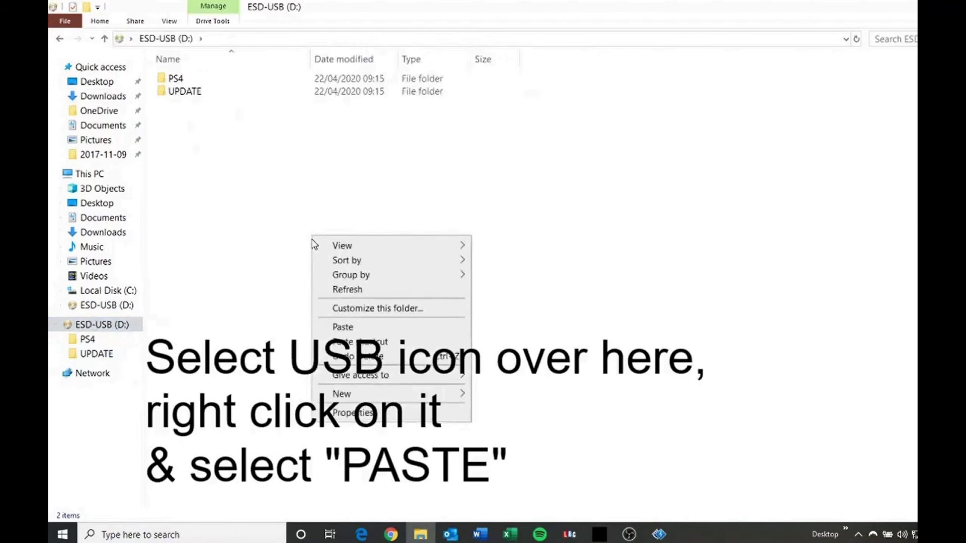
pyautogui.click(346, 328)
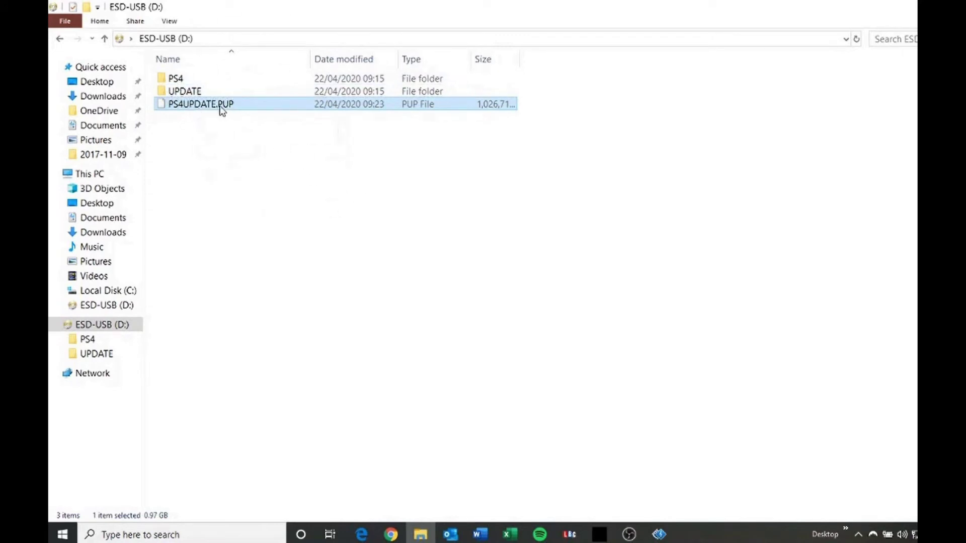
# Step: Move PS4UPDATE.PUP into the UPDATE folder, then move UPDATE into PS4
pyautogui.moveTo(211, 106); pyautogui.dragTo(191, 93)
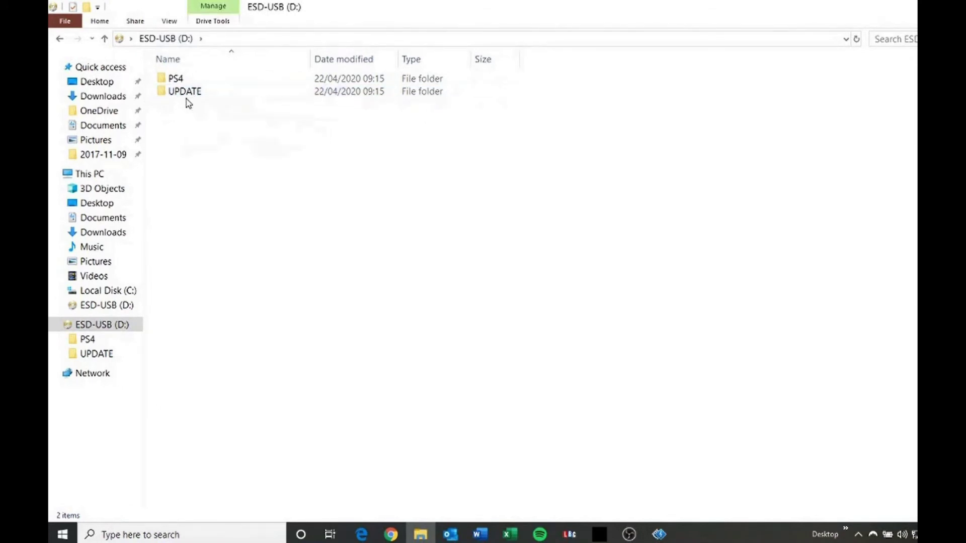
pyautogui.click(187, 97)
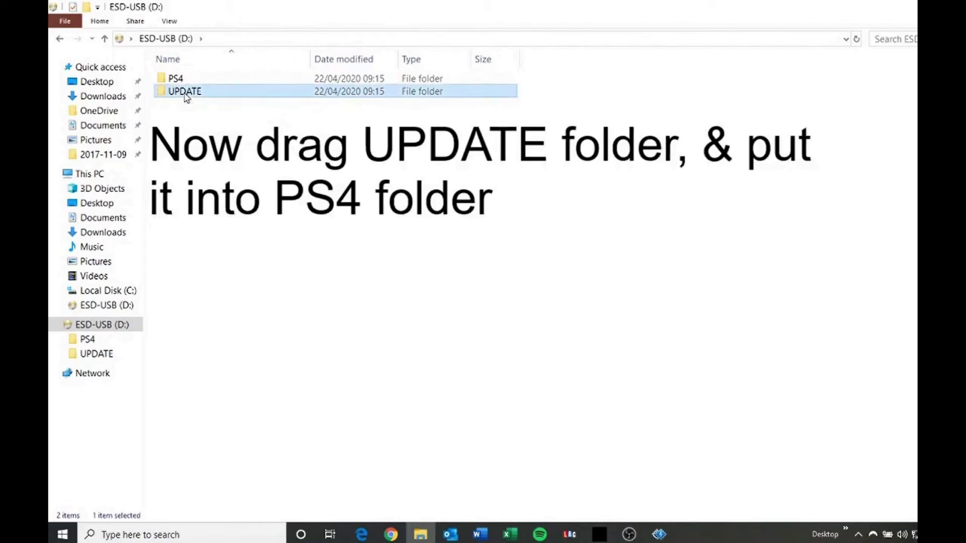
pyautogui.moveTo(186, 97); pyautogui.dragTo(182, 81)
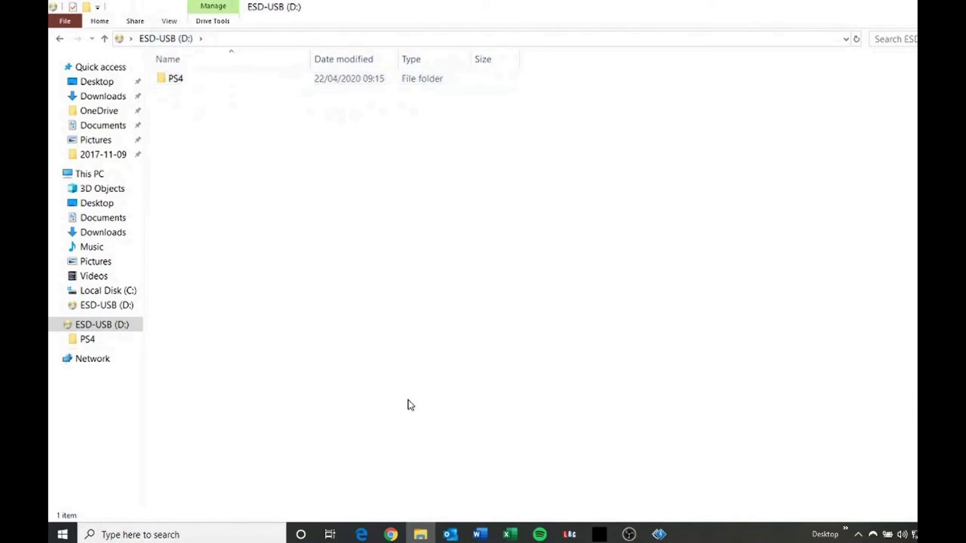
# Step: Open PS4\UPDATE to confirm the file is there, then go back
pyautogui.doubleClick(174, 80)
pyautogui.doubleClick(171, 82)
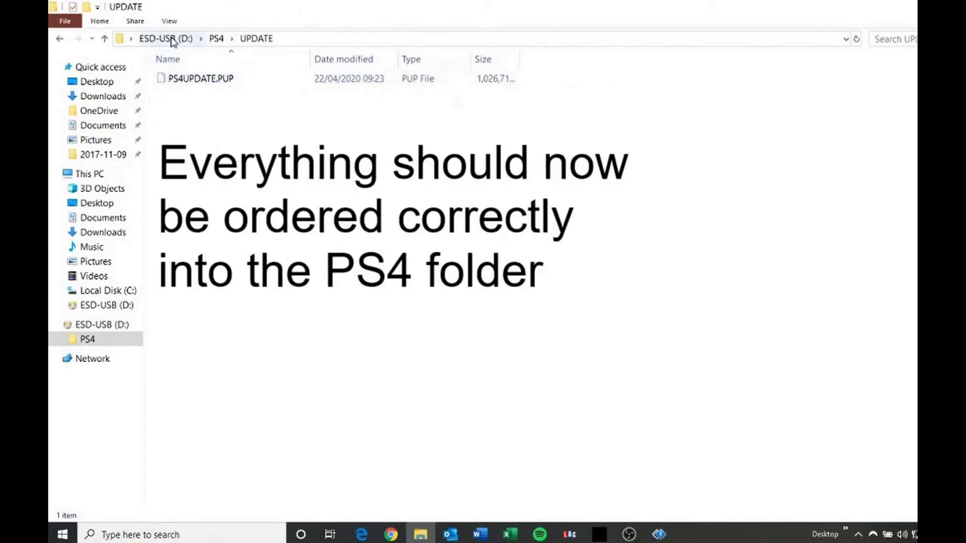
pyautogui.click(59, 42)
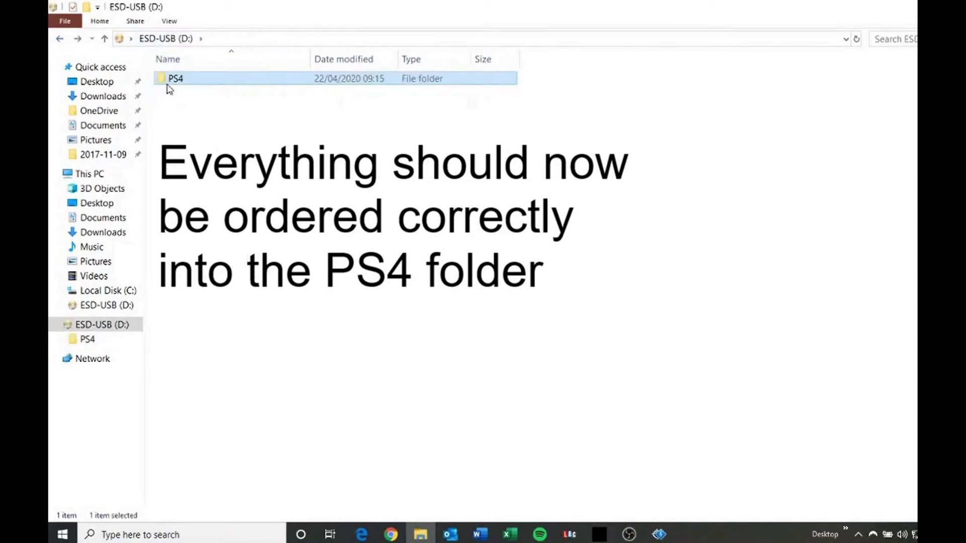